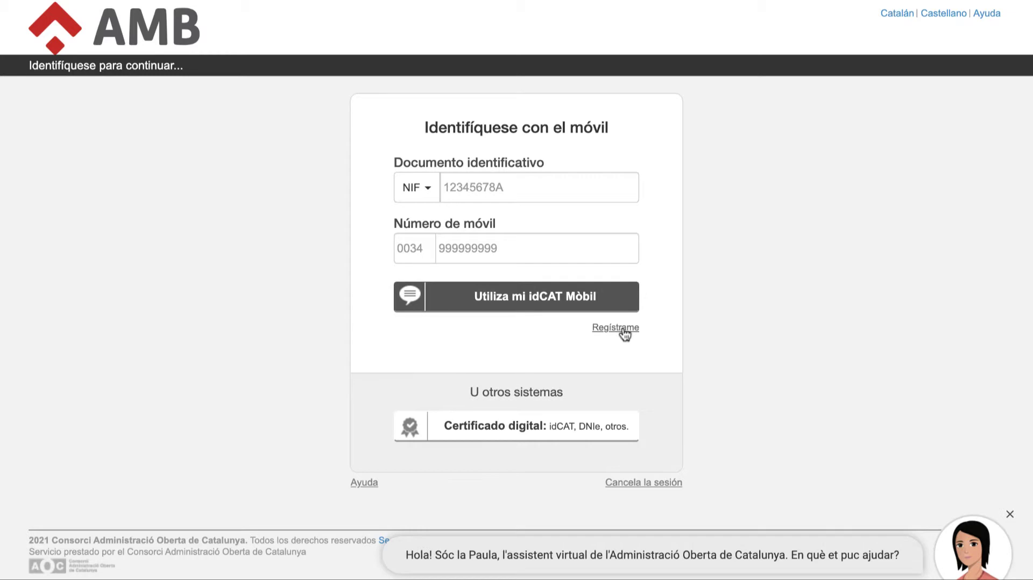
- Enter the NIF and mobile number, then request an idCAT Mòbil SMS password
left_click(535, 191)
type("12345")
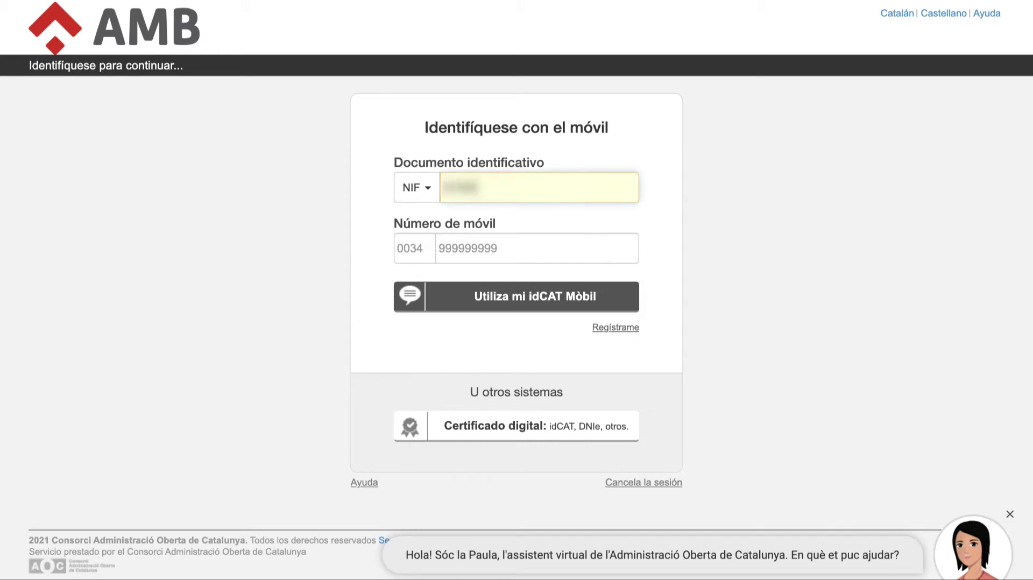
type("678A")
key("Tab")
type("600000000")
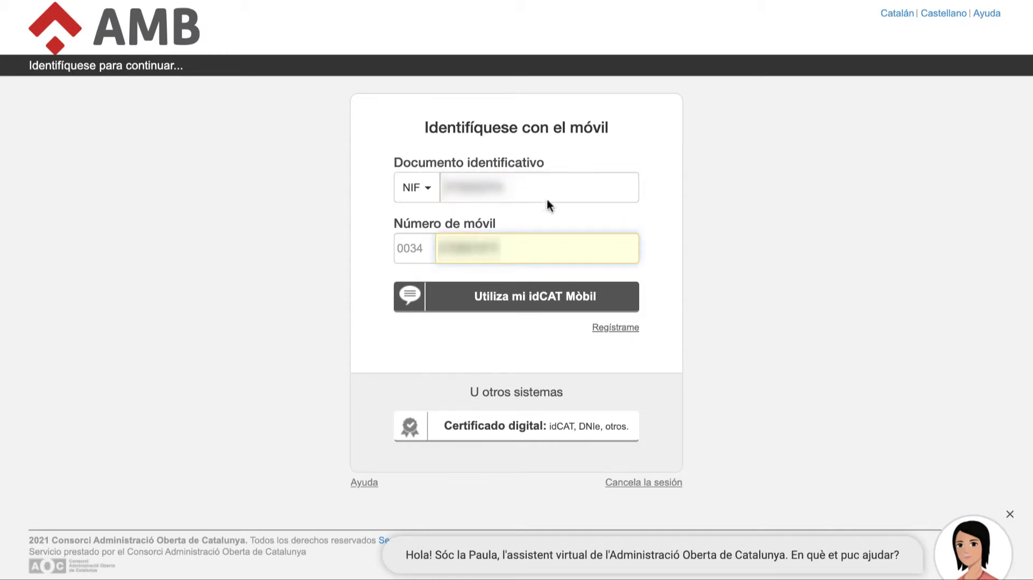
left_click(531, 304)
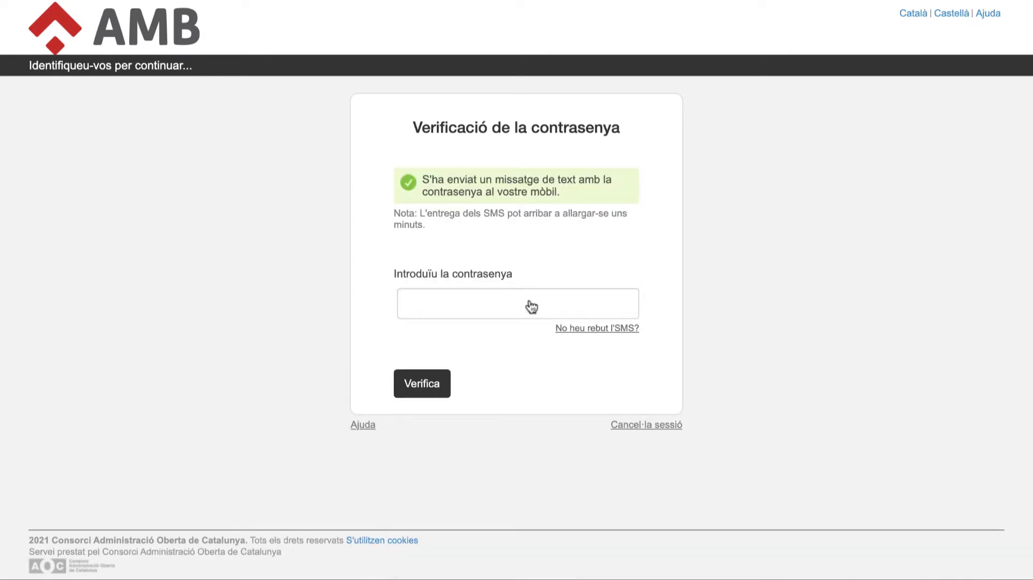
- Enter the received SMS password and verify it to sign in
left_click(423, 307)
type("123456")
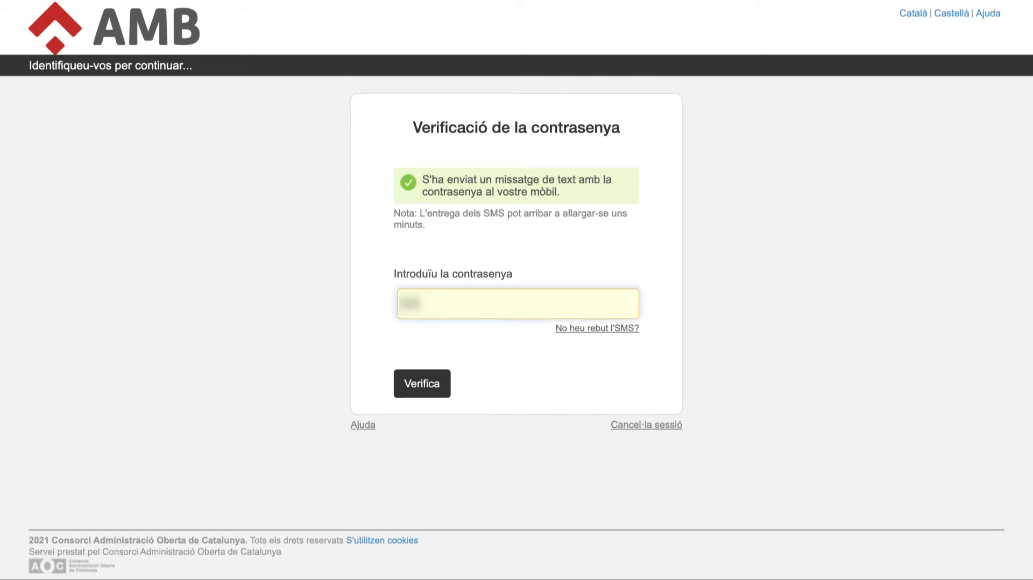
left_click(429, 393)
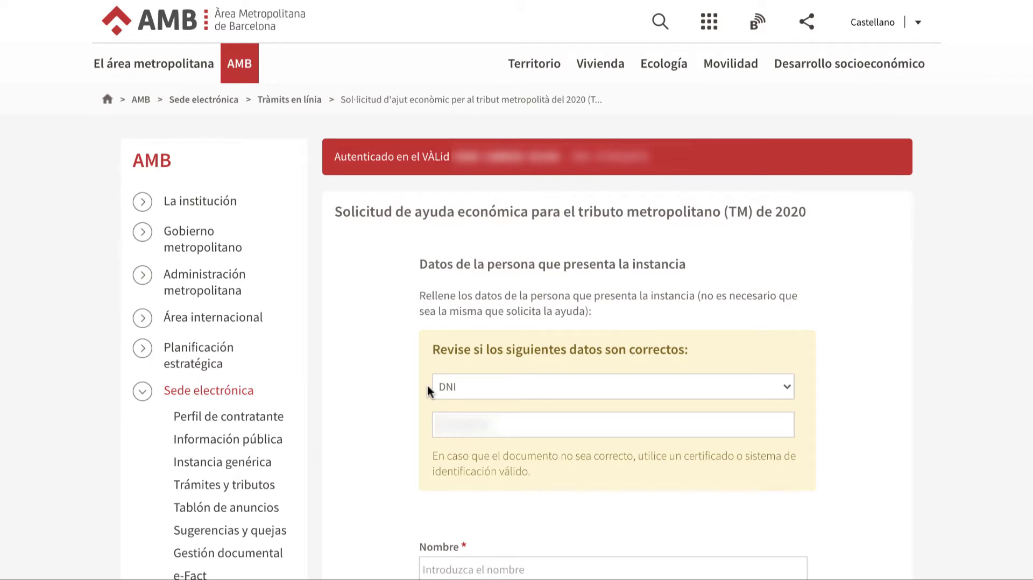
left_click(554, 389)
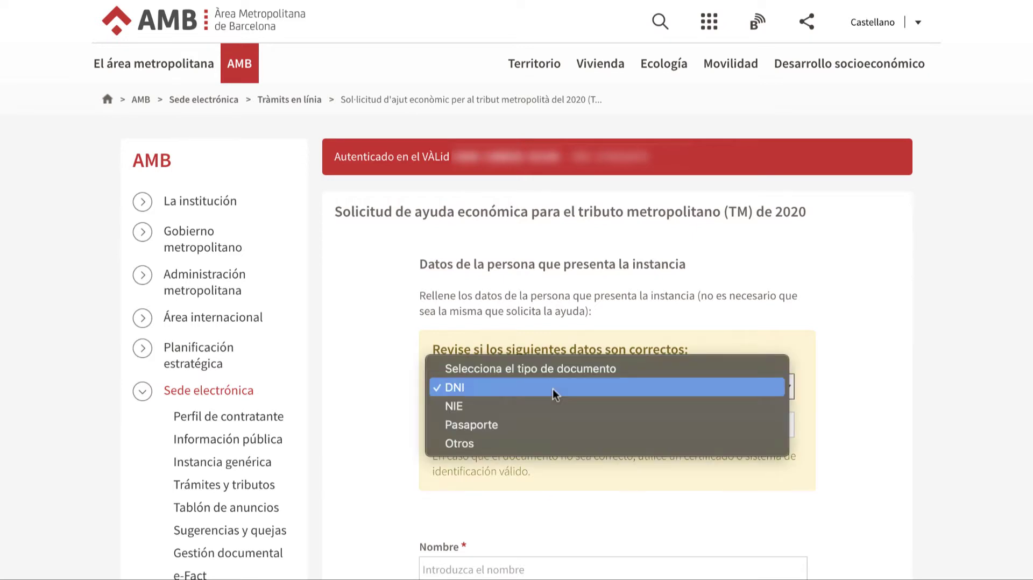
left_click(518, 386)
scroll(518, 386, "down", 7)
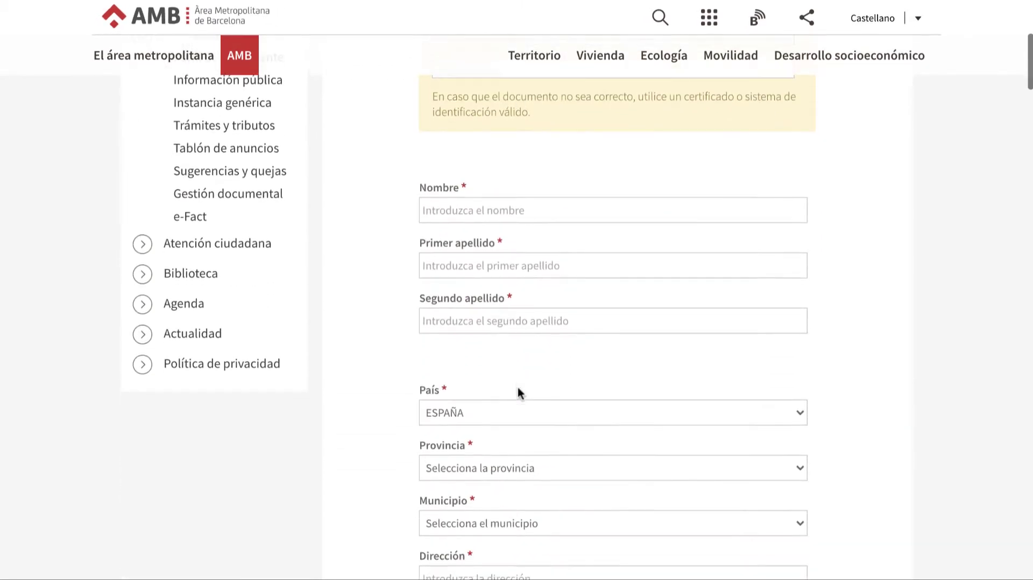
scroll(518, 387, "down", 2)
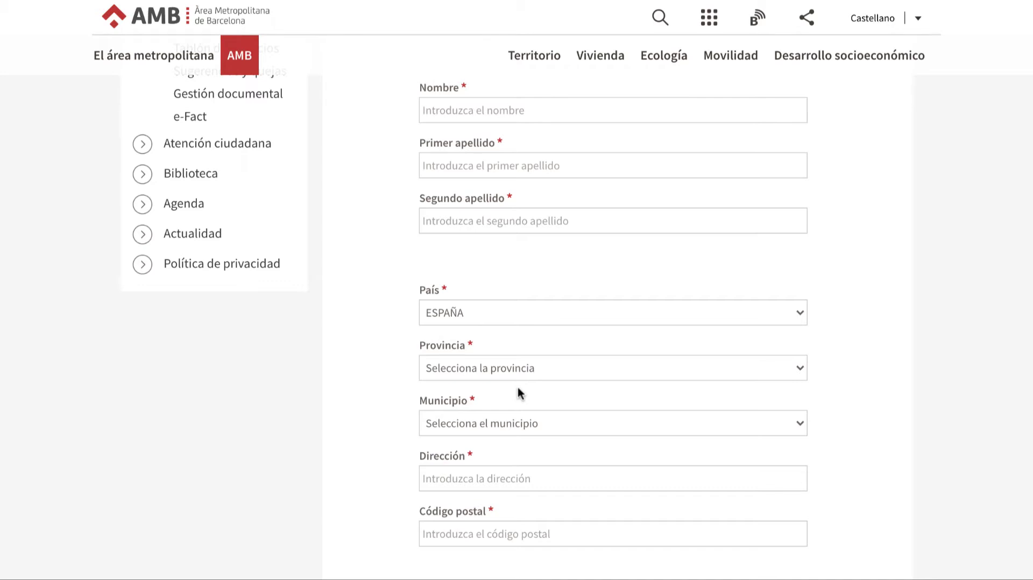
- Fill in the submitter's first name, first surname and second surname
left_click(478, 108)
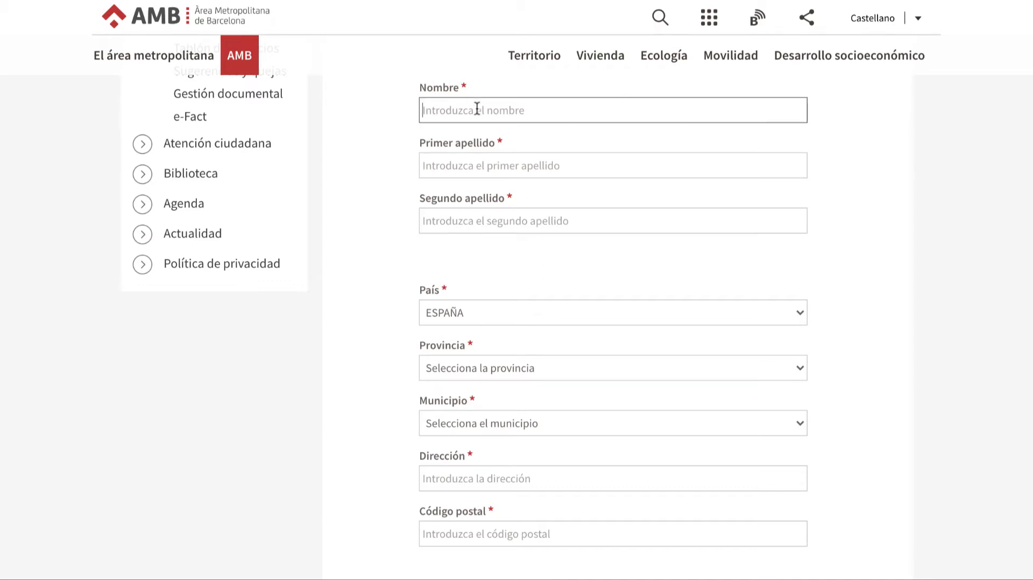
key("Tab")
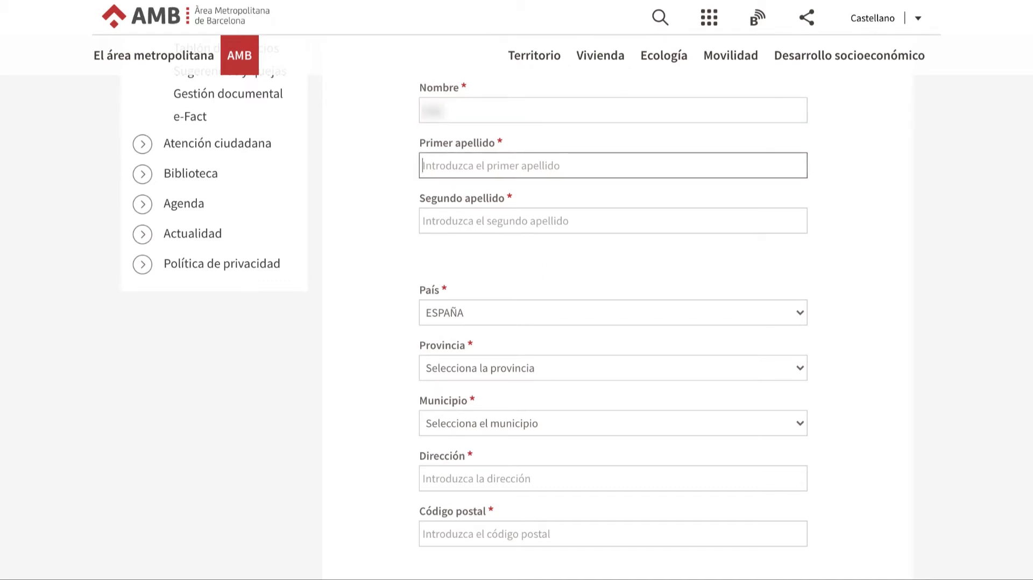
key("Tab")
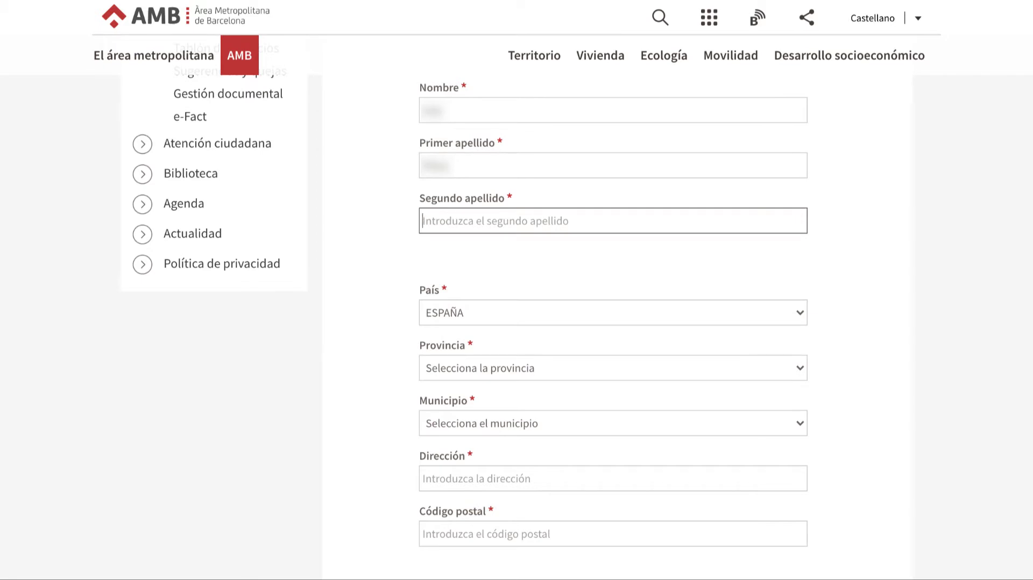
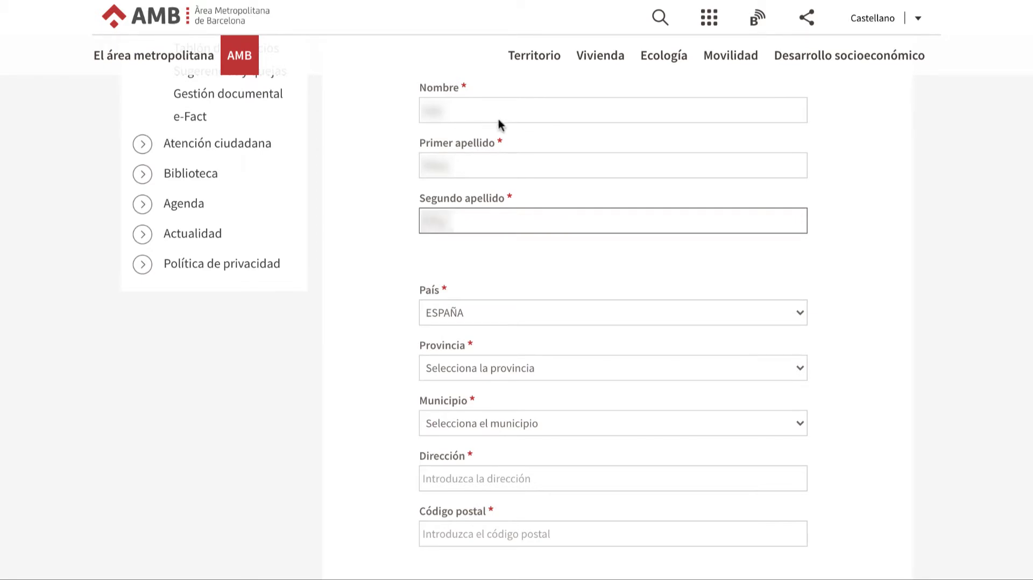
- Set the province to BARCELONA and choose the municipality from the list
scroll(468, 317, "down", 1)
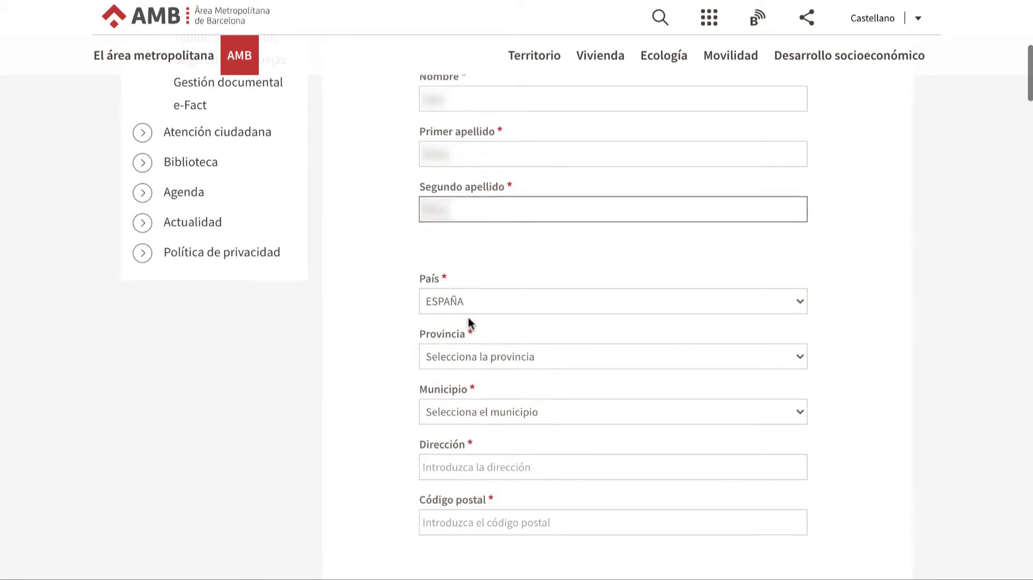
left_click(470, 361)
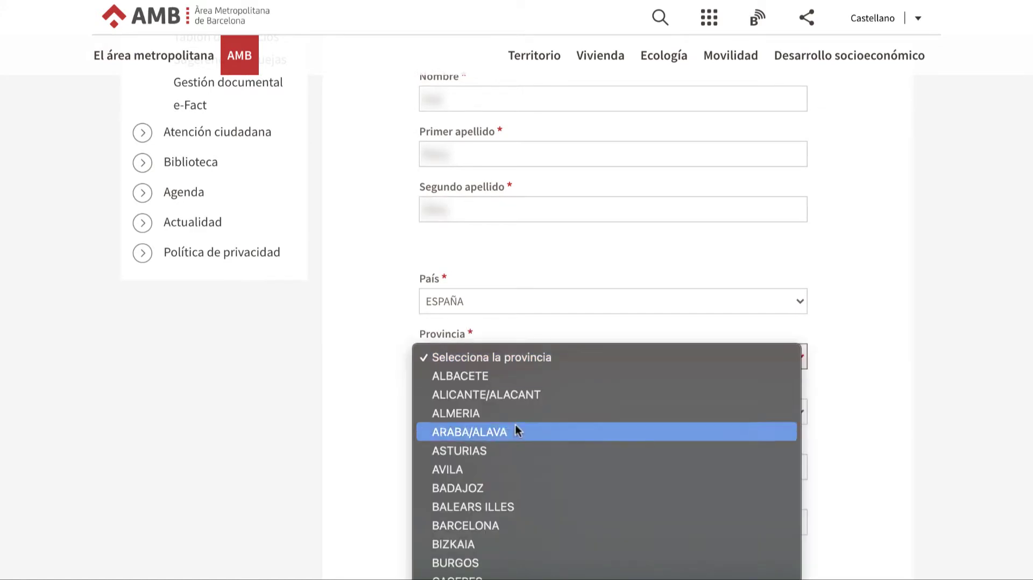
left_click(467, 526)
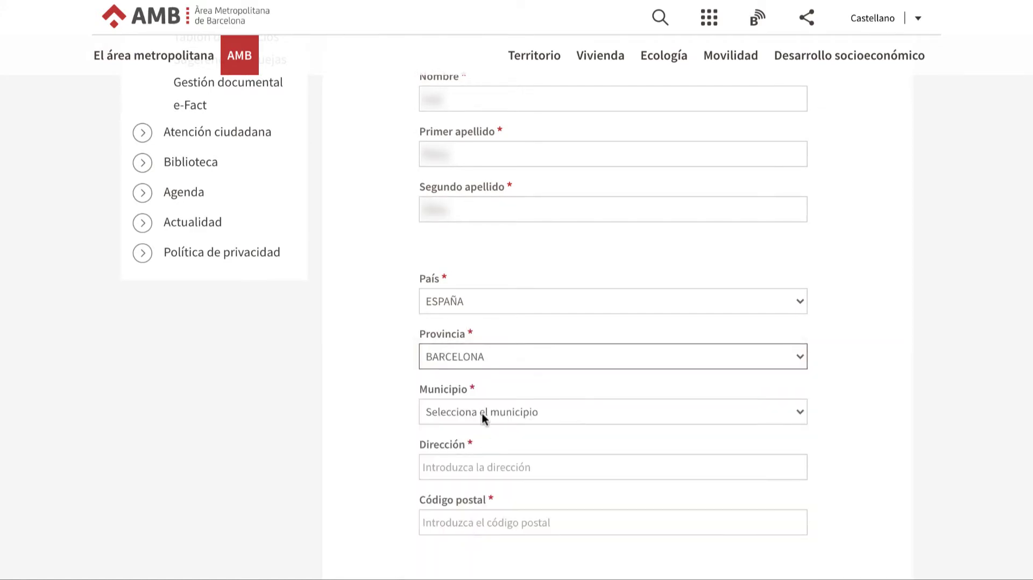
left_click(482, 413)
scroll(482, 413, "down", 8)
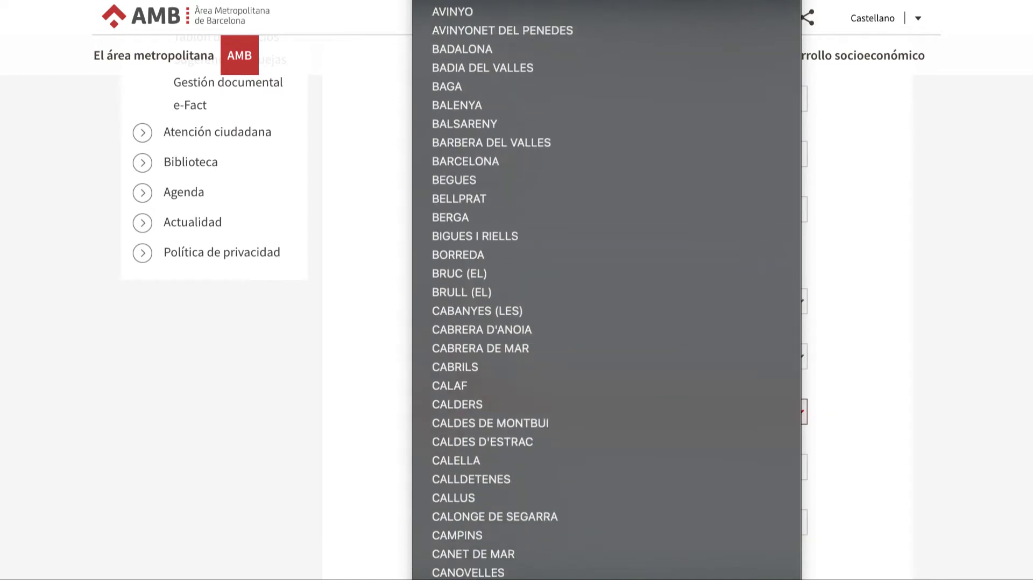
scroll(607, 290, "down", 5)
left_click(511, 512)
- Enter the submitter's street address and postal code
left_click(502, 467)
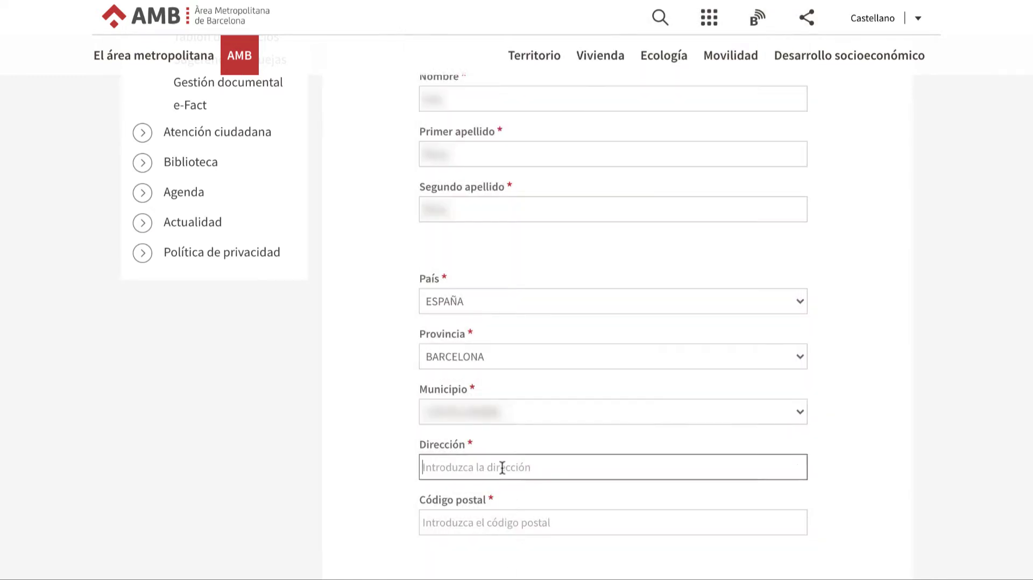
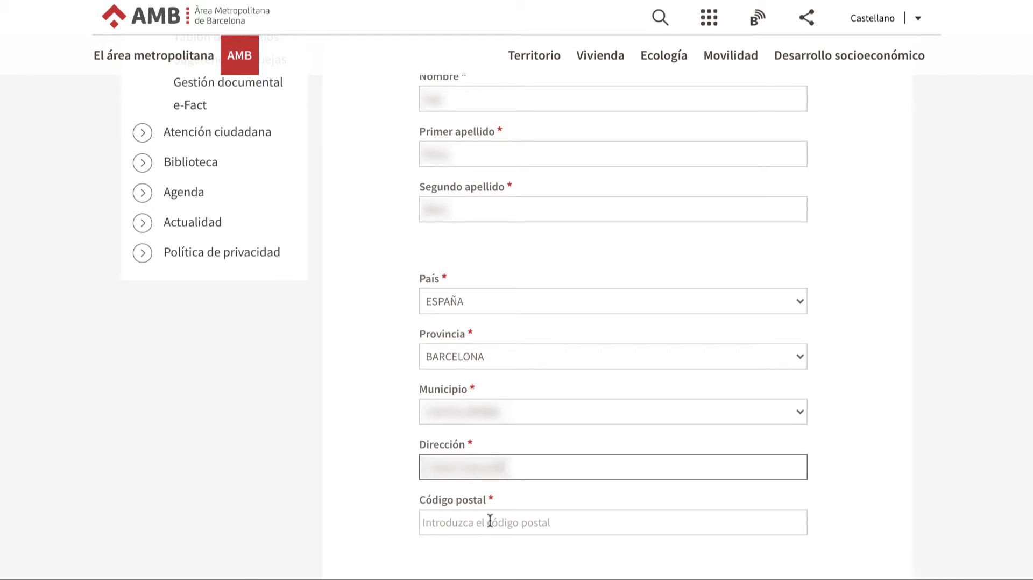
left_click(475, 521)
type("08001")
scroll(475, 520, "down", 5)
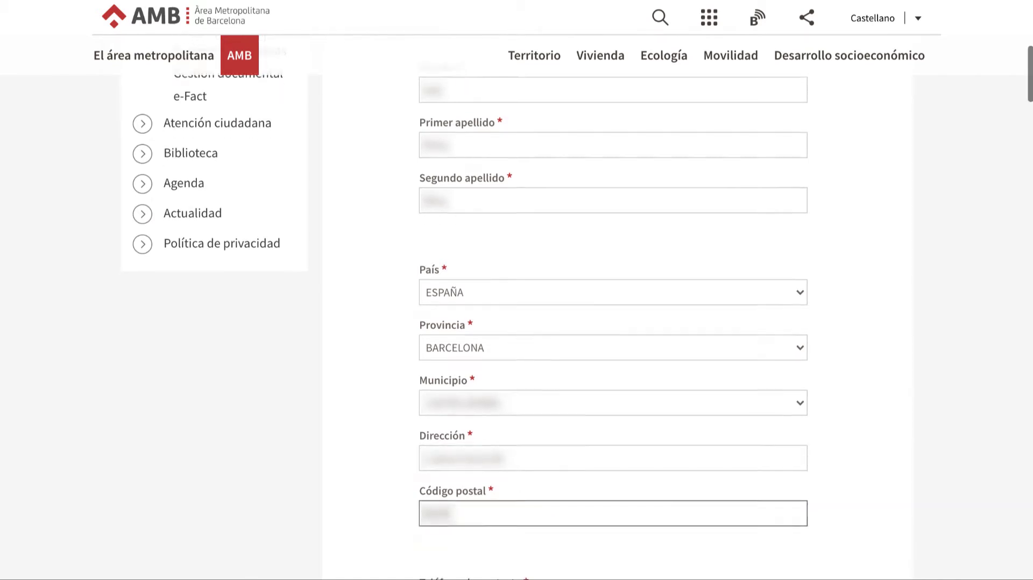
scroll(515, 233, "down", 2)
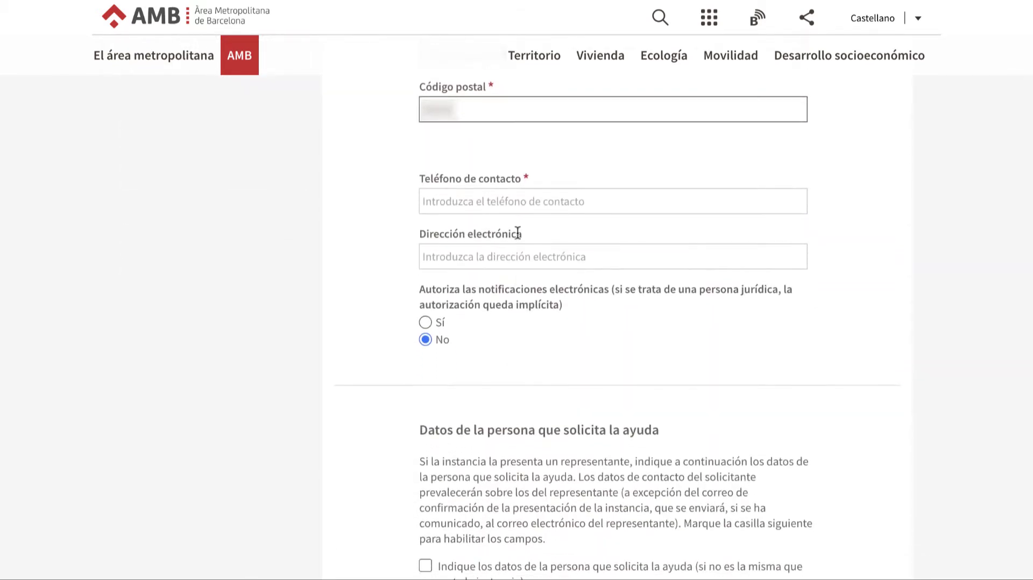
- Enter the contact phone, choose Sí for electronic notifications, and enter the e-mail address
left_click(460, 199)
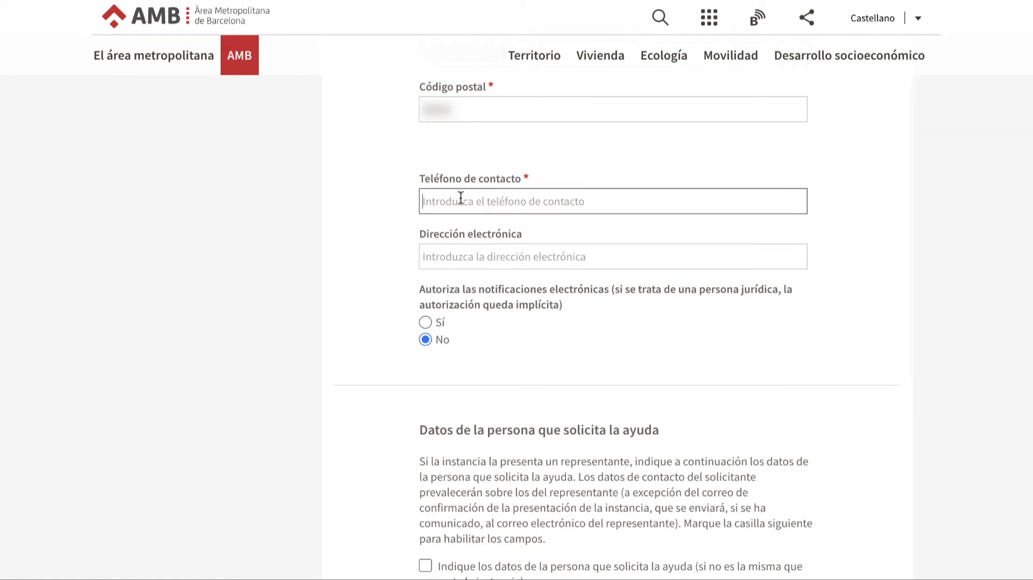
type("612345678")
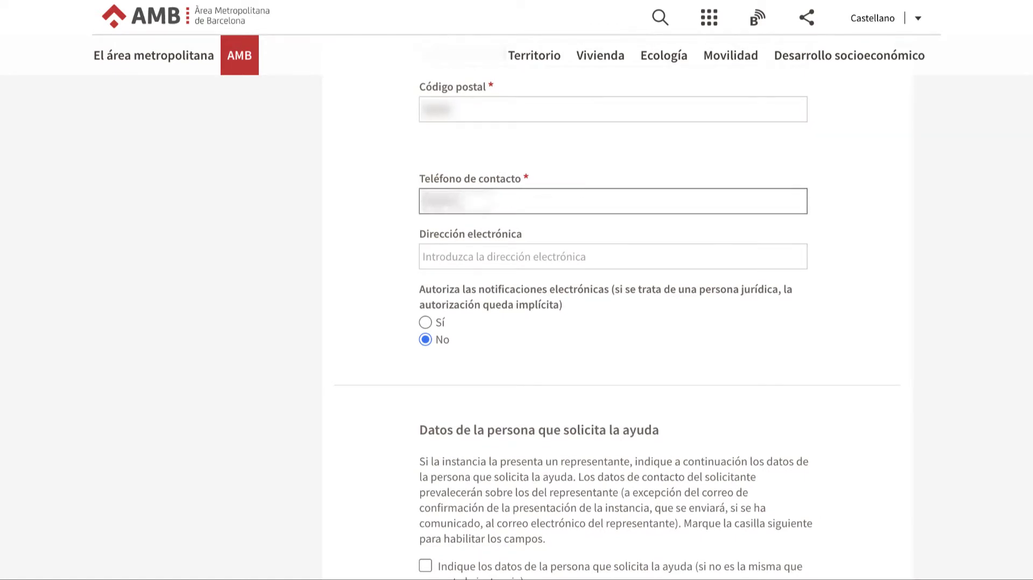
type("5678")
left_click(425, 322)
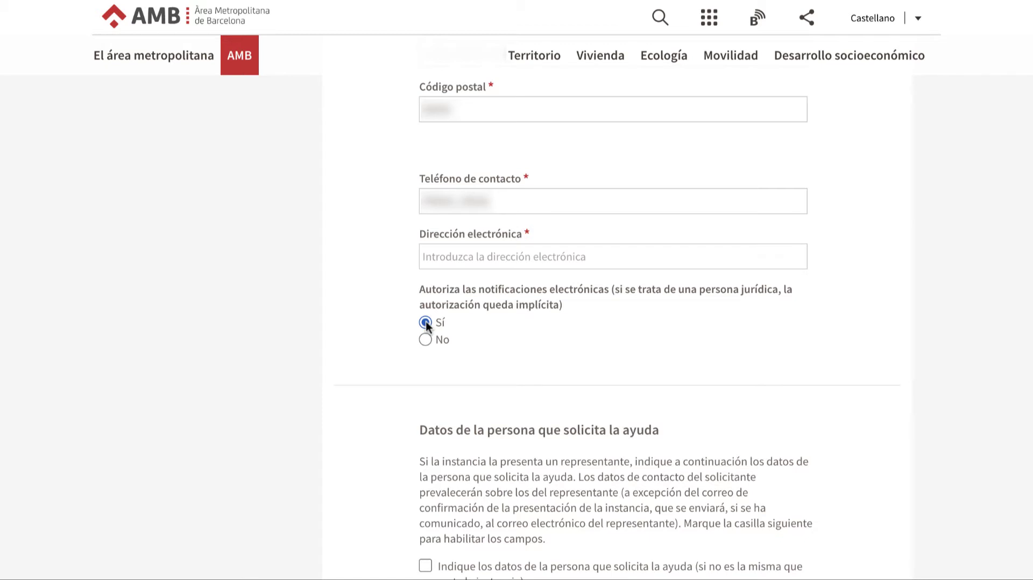
left_click(485, 257)
type("test")
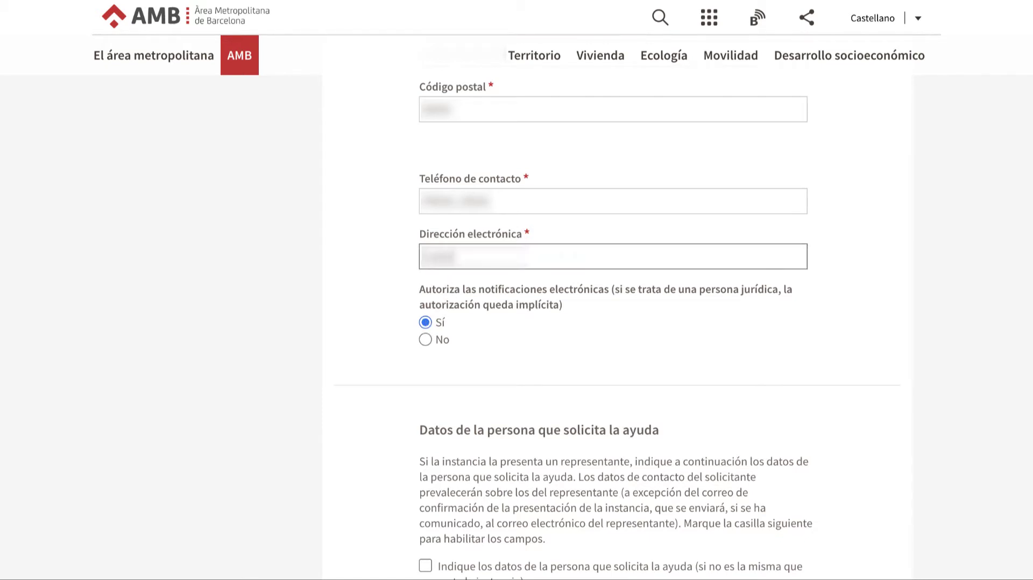
type("@example.com")
scroll(614, 322, "down", 6)
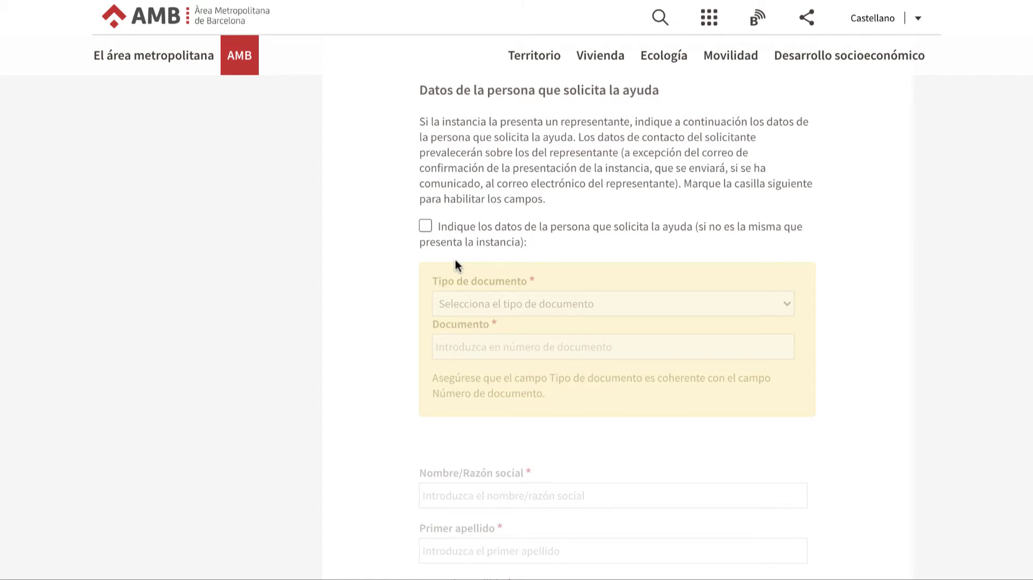
left_click(425, 226)
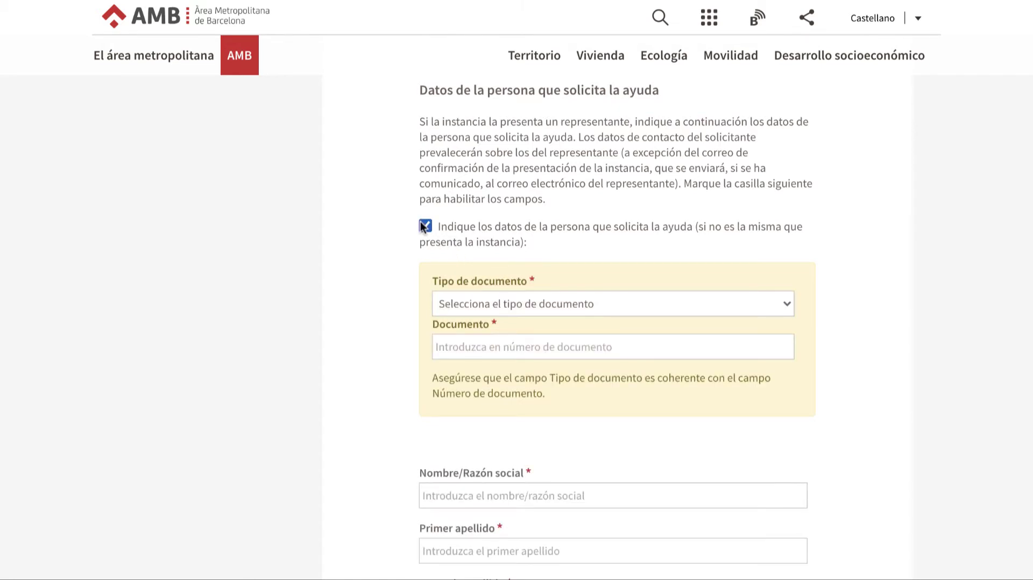
scroll(423, 227, "down", 15)
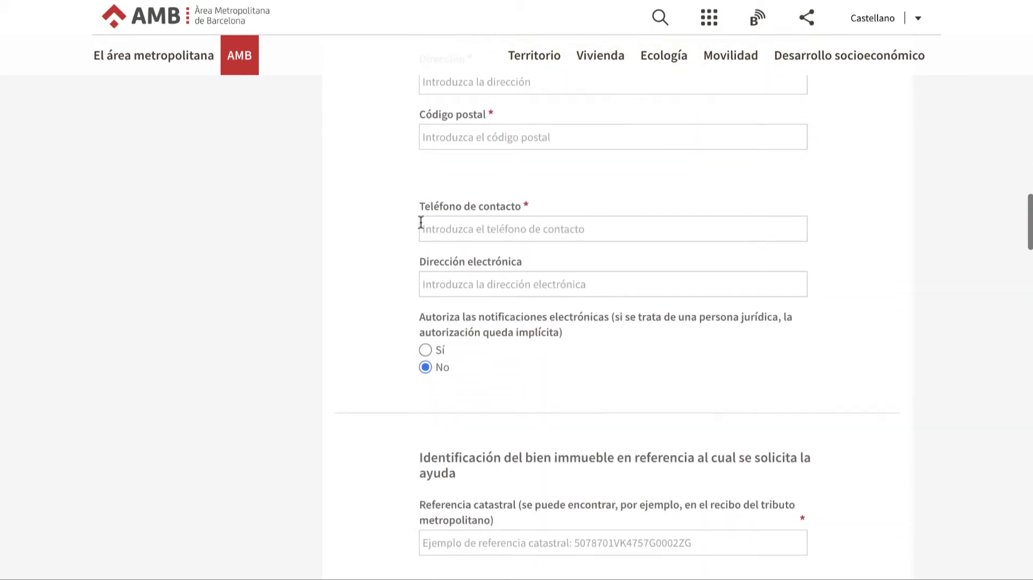
scroll(421, 223, "up", 13)
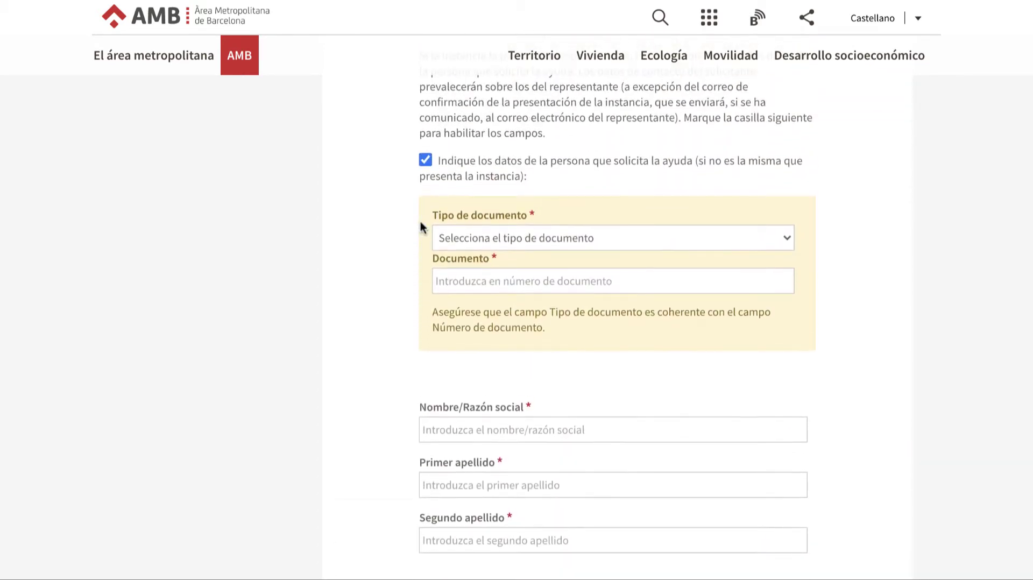
left_click(425, 161)
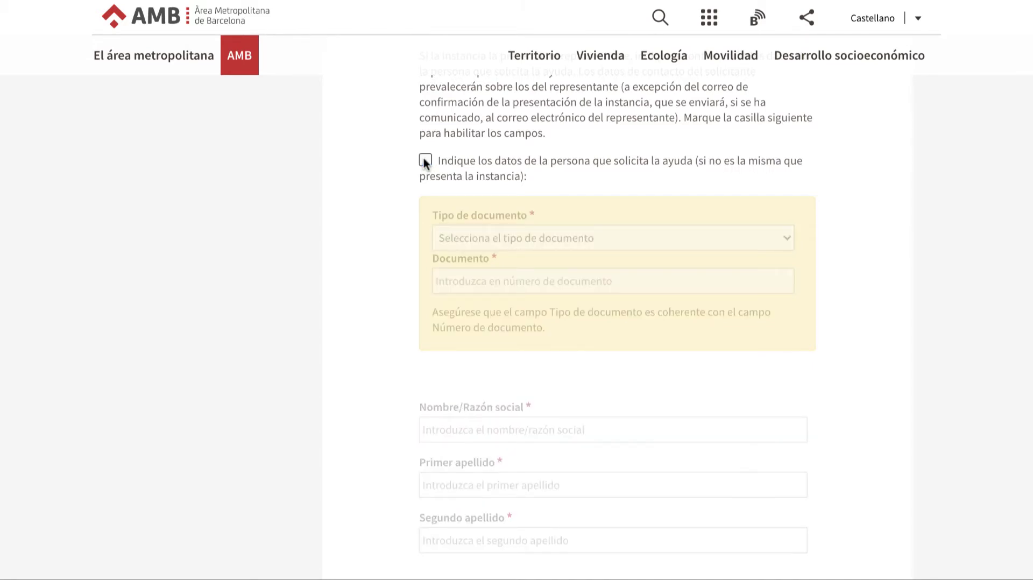
scroll(424, 161, "down", 8)
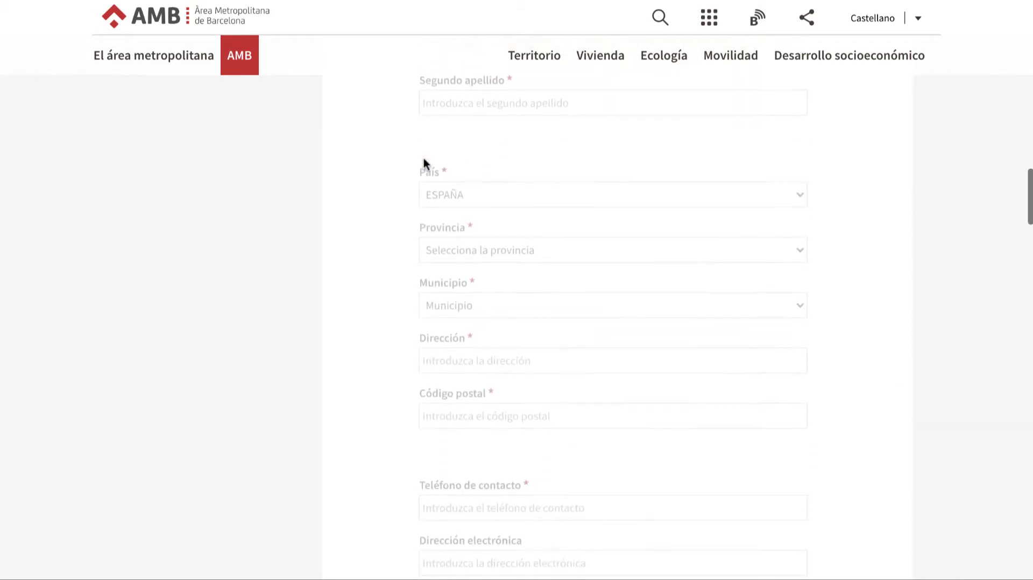
scroll(424, 159, "down", 10)
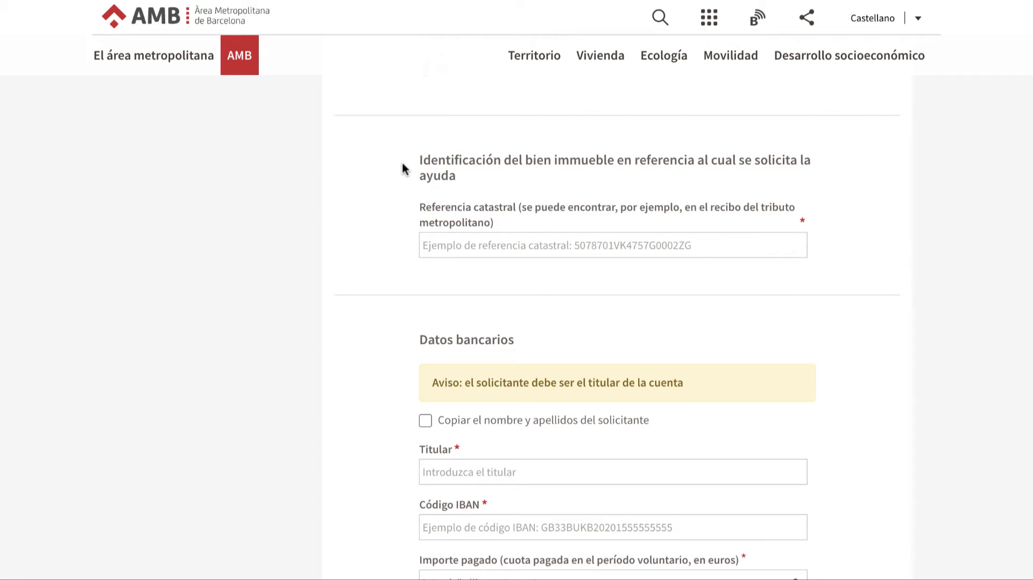
- Enter the property's cadastral reference in the Referencia catastral field
left_click(433, 243)
key("ctrl+v")
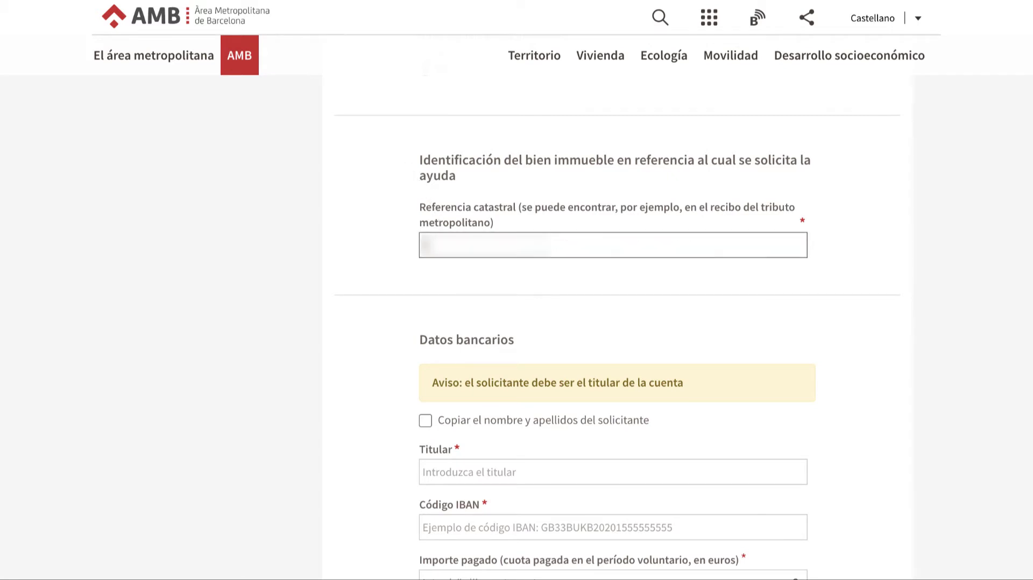
type("000000000000000")
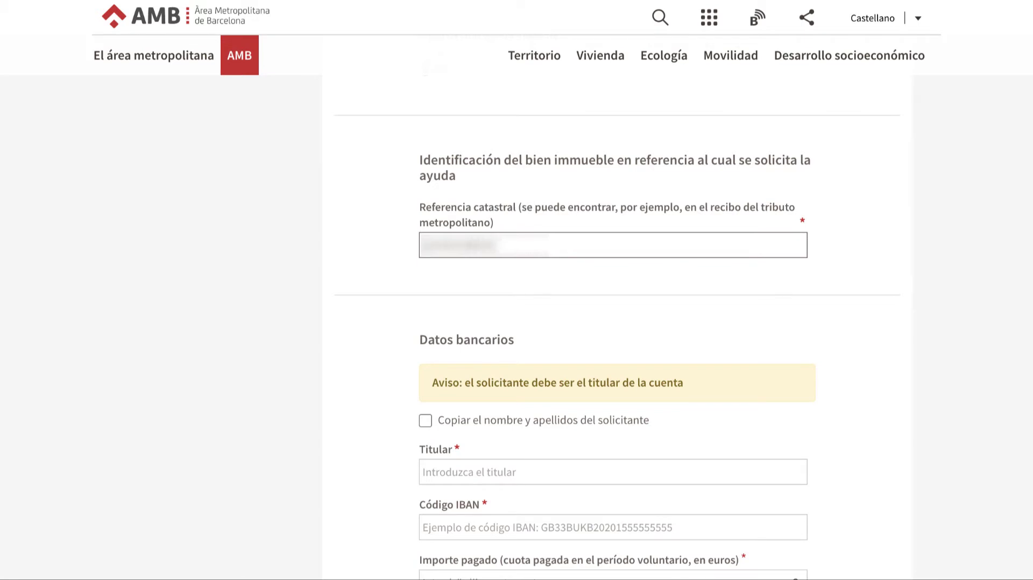
type("00000000")
scroll(613, 323, "down", 4)
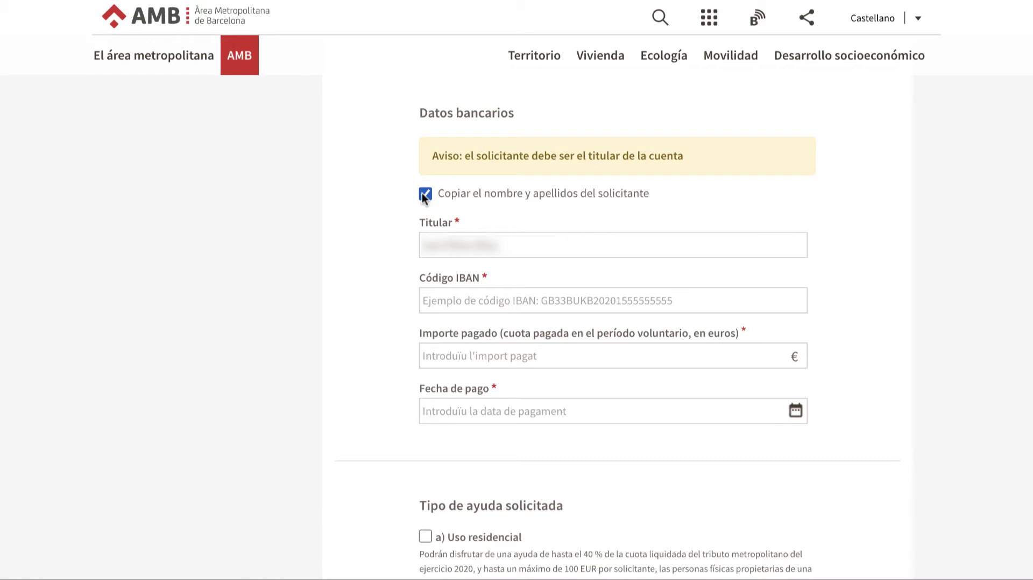
- Paste the account IBAN and amount paid, and pick the payment date in the calendar
left_click(489, 301)
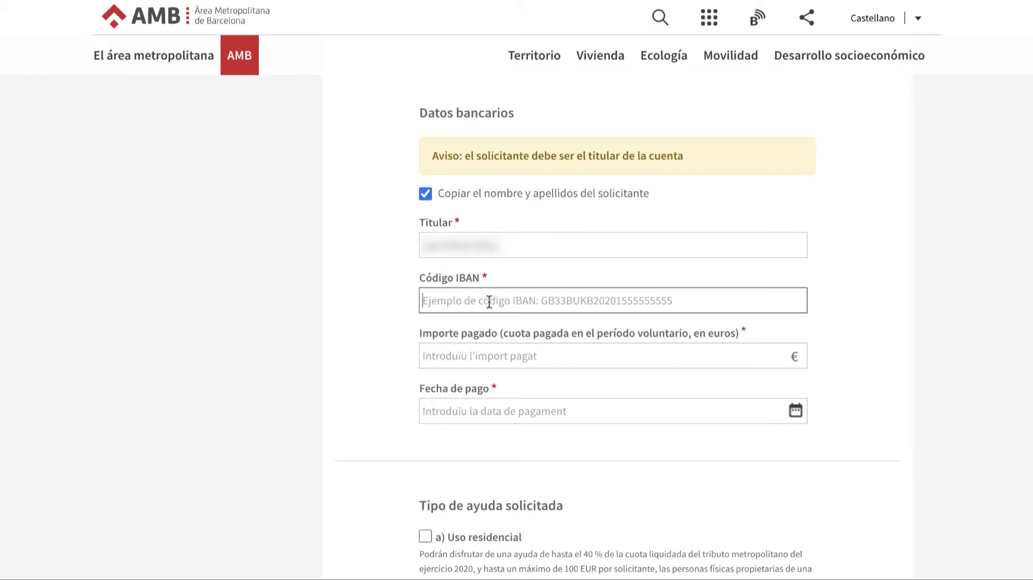
key("ctrl+v")
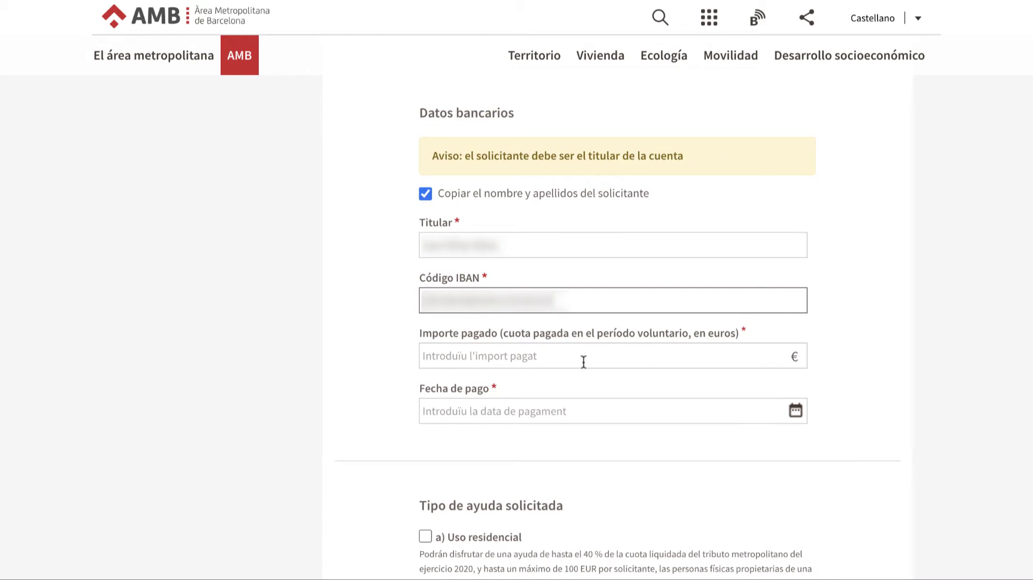
left_click(580, 360)
key("ctrl+v")
left_click(795, 410)
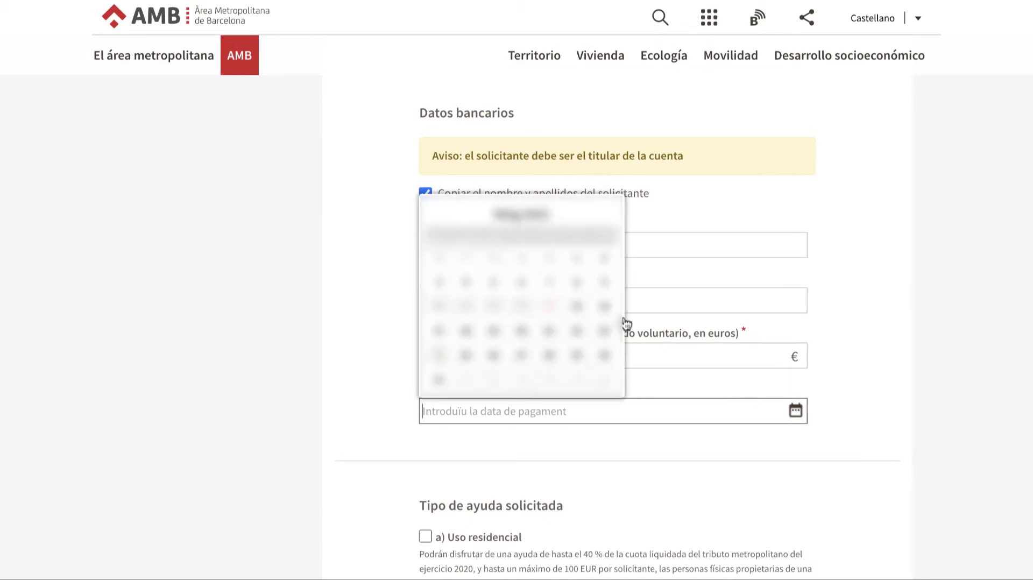
left_click(512, 278)
scroll(513, 279, "down", 8)
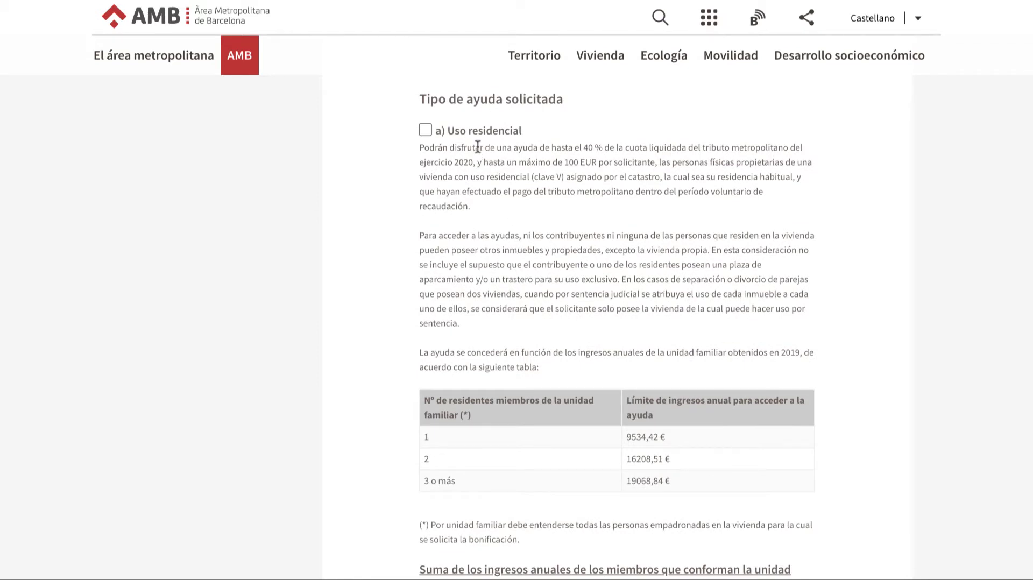
- Scroll through the form to locate the 'Tipo de ayuda solicitada' section
scroll(480, 141, "down", 7)
scroll(480, 210, "down", 4)
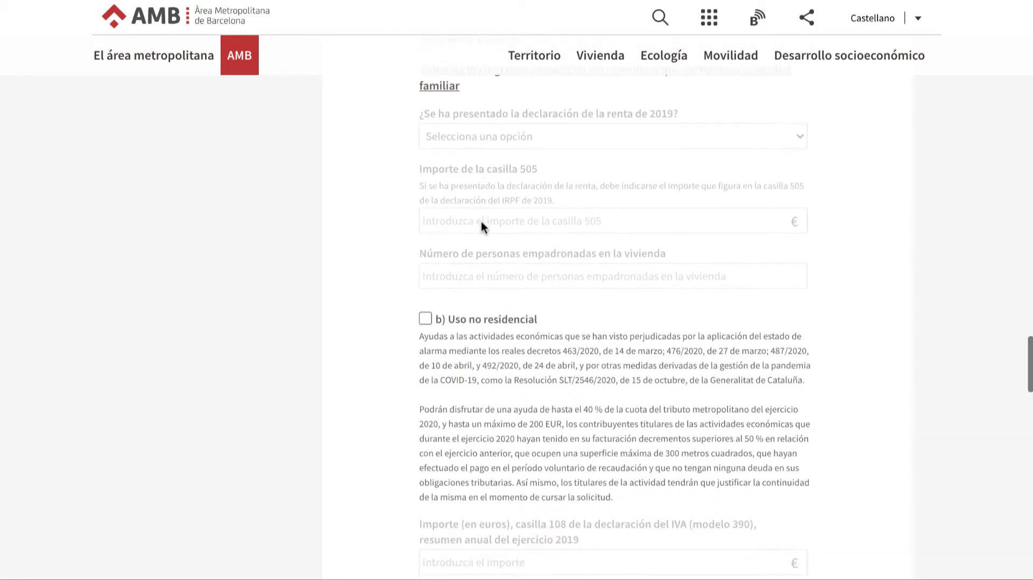
scroll(505, 210, "down", 7)
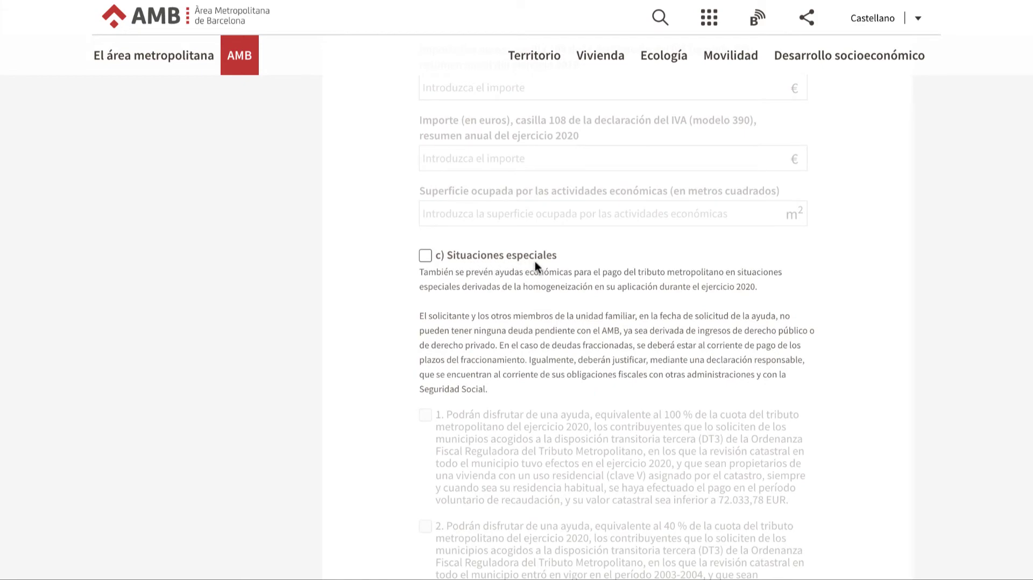
scroll(535, 260, "up", 15)
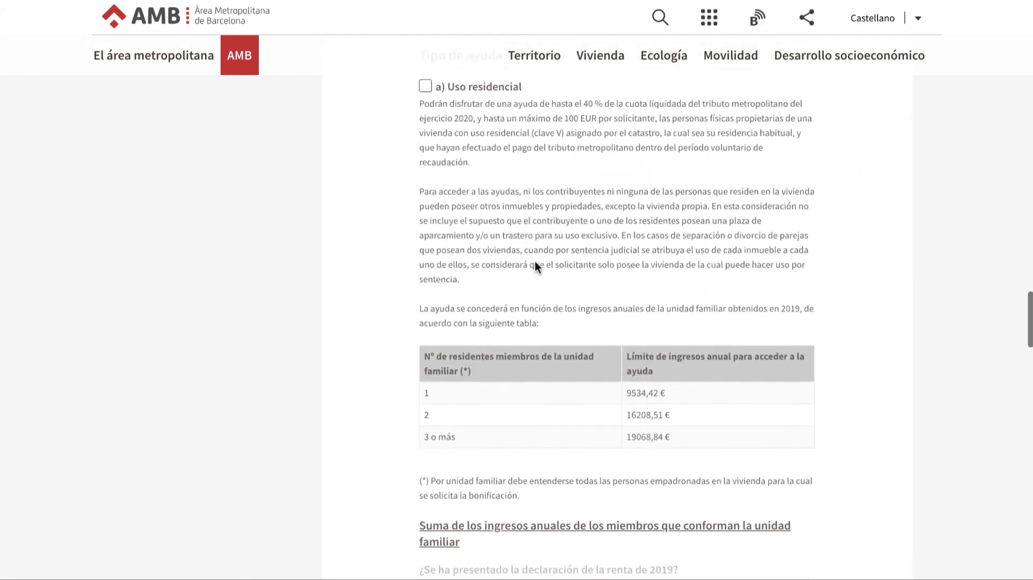
scroll(535, 260, "up", 1)
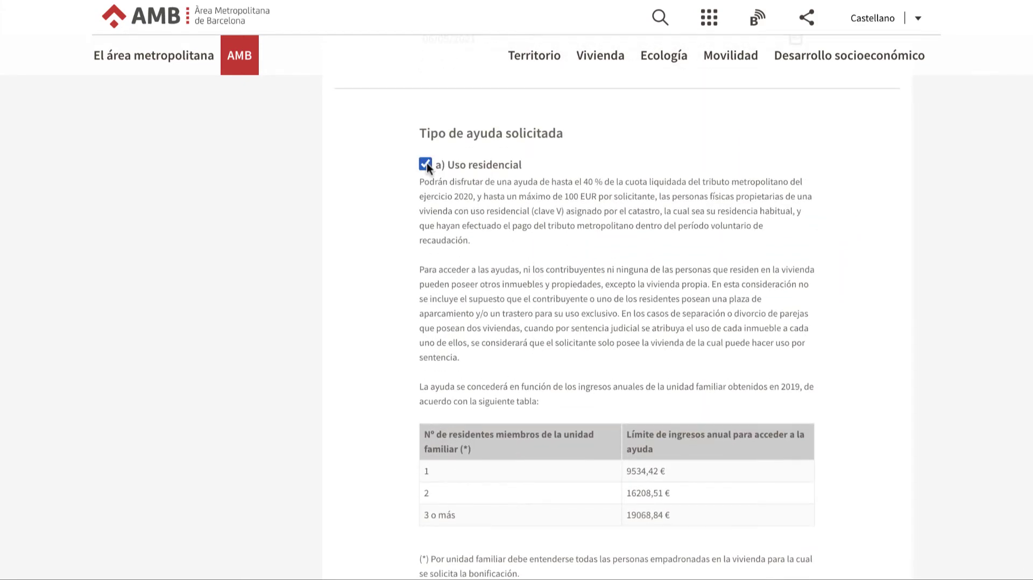
scroll(427, 163, "down", 10)
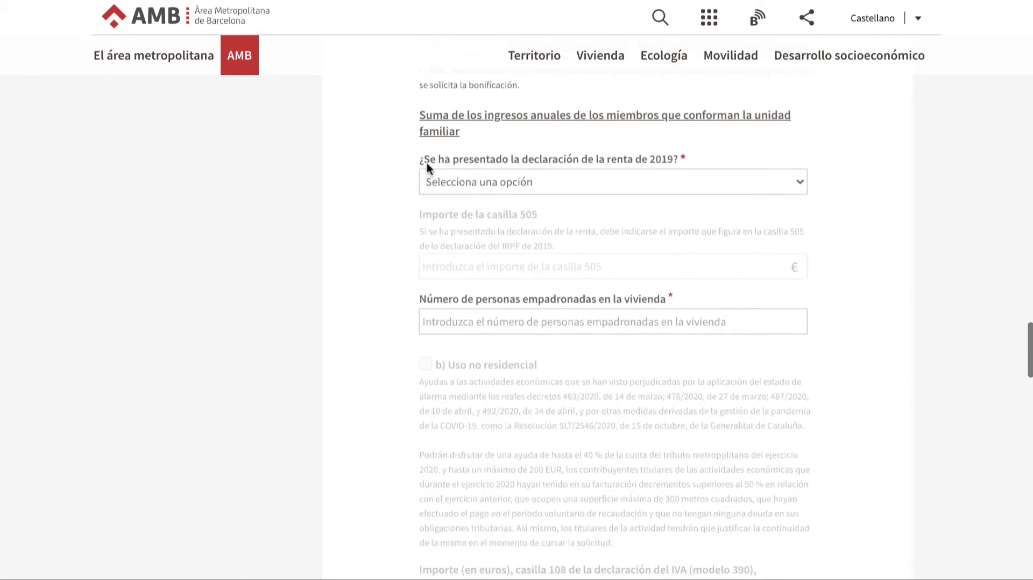
scroll(427, 163, "up", 1)
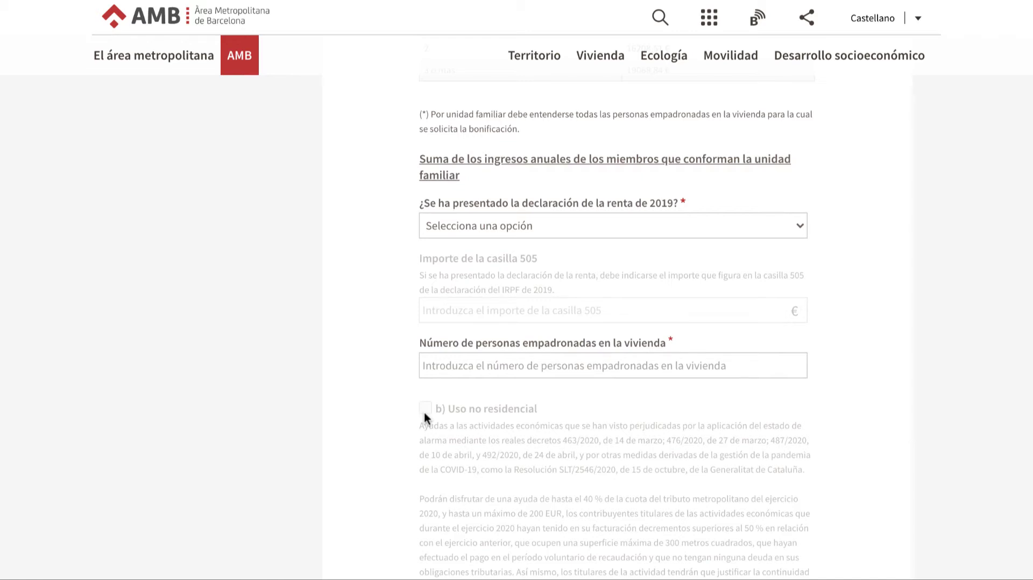
scroll(424, 410, "up", 7)
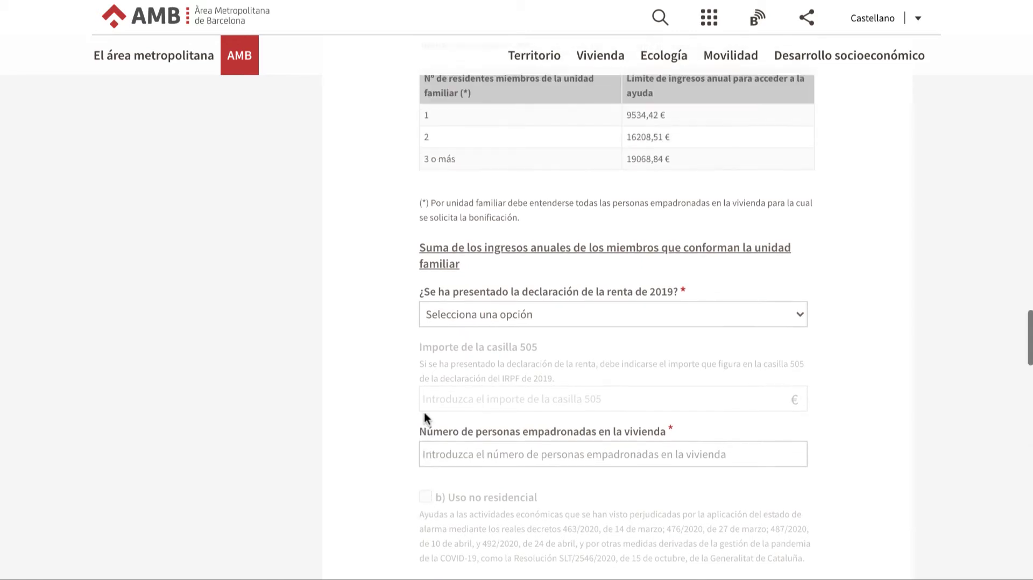
scroll(425, 413, "up", 1)
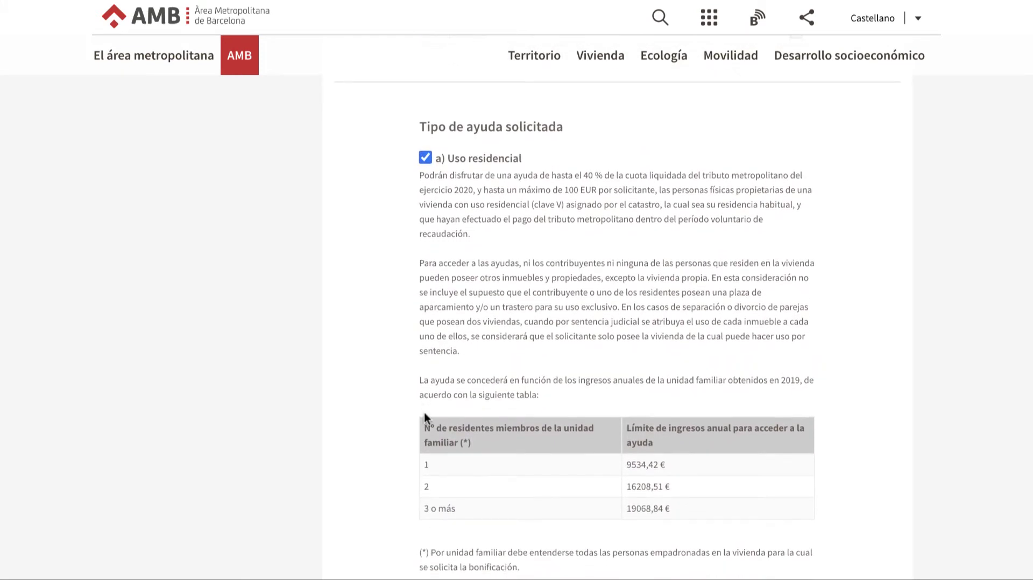
scroll(425, 416, "down", 7)
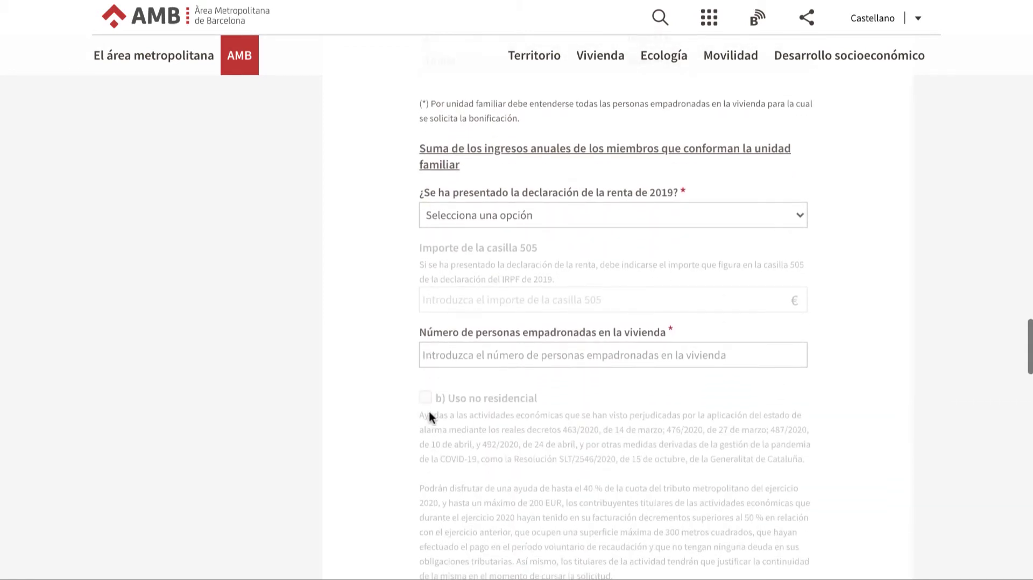
- Answer Sí to the 2019 income tax return question and enter 15000 in box 505
left_click(553, 217)
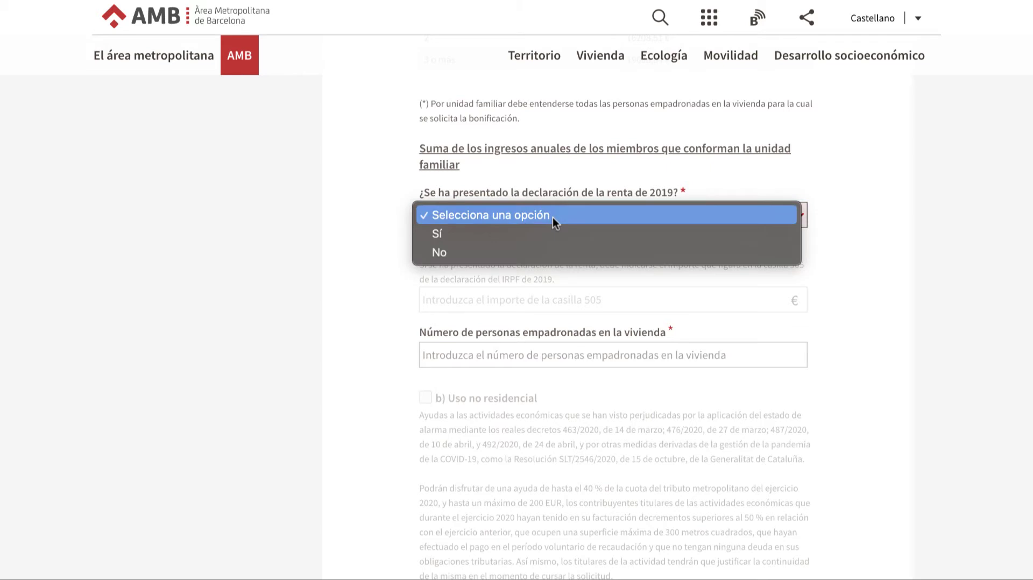
left_click(535, 252)
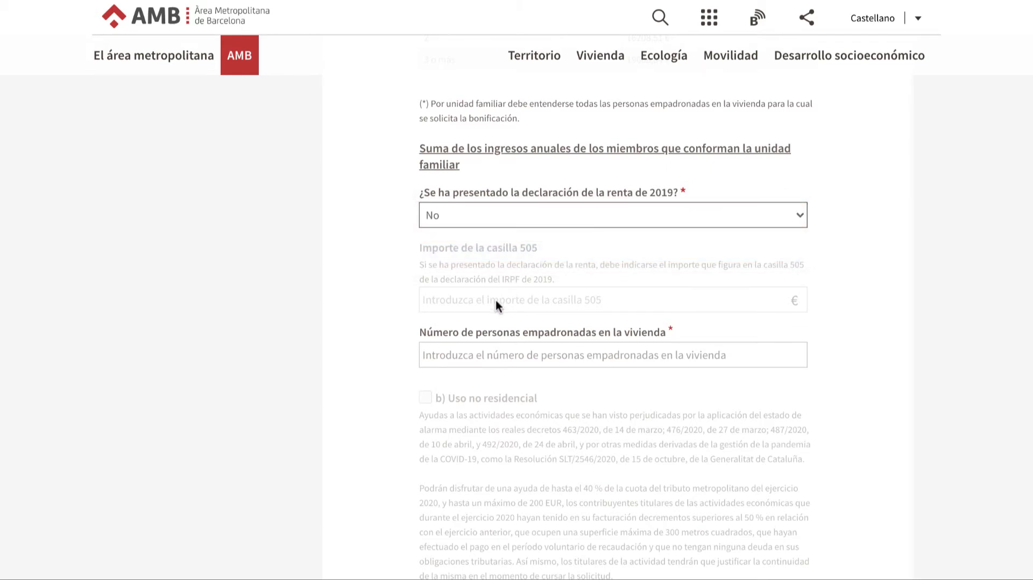
left_click(511, 216)
left_click(492, 202)
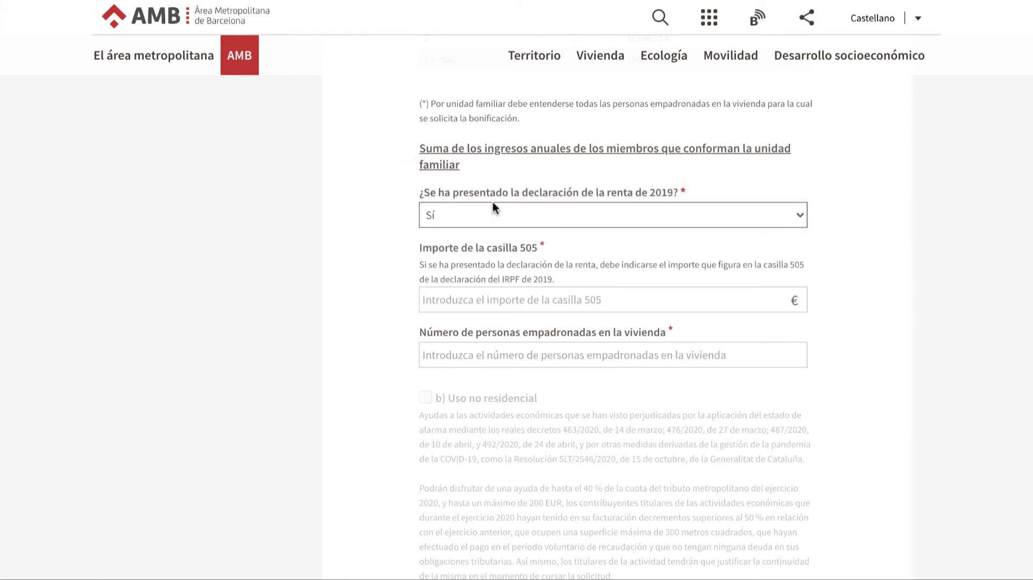
left_click(529, 306)
type("15000")
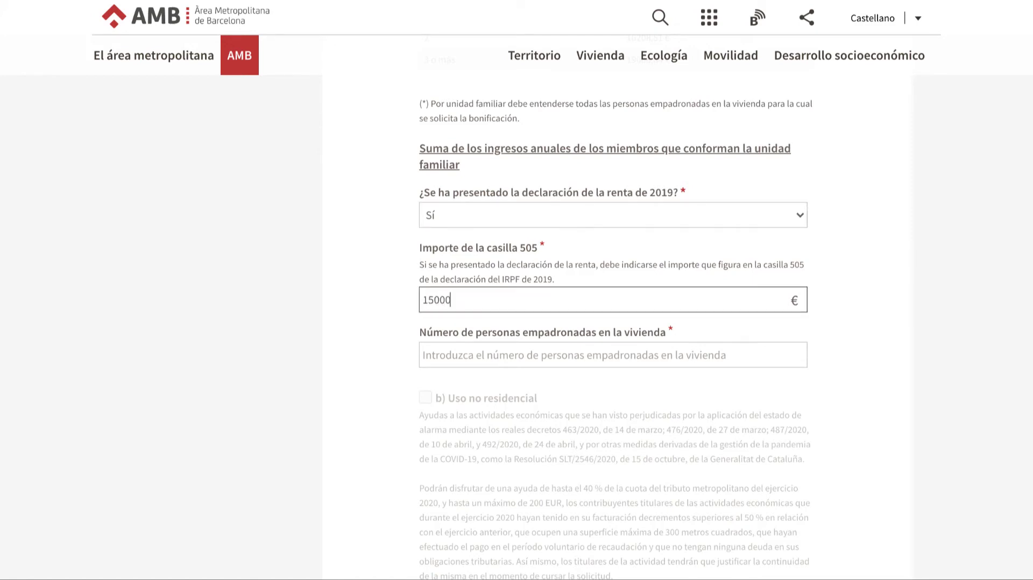